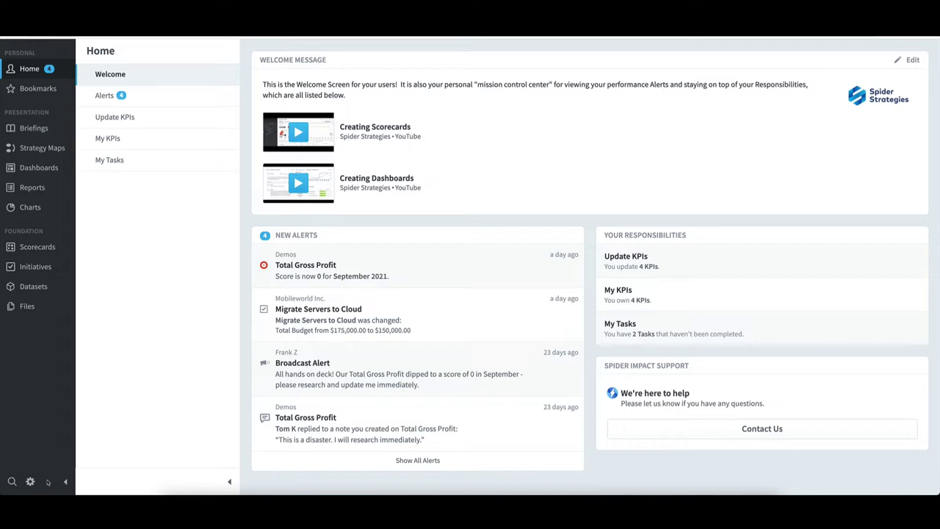
Go to the Calendars configuration page in Administration settings
{"action": "left_click", "coordinate": [32, 482]}
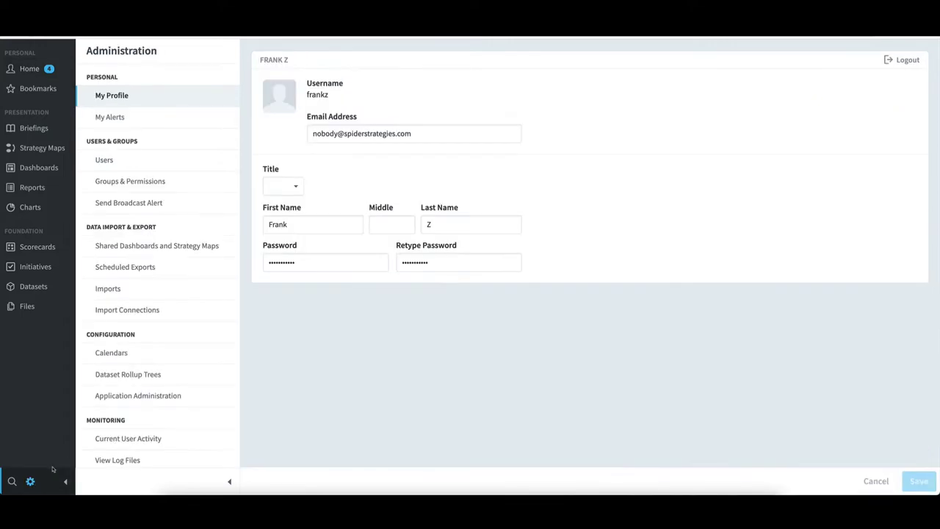
{"action": "left_click", "coordinate": [117, 353]}
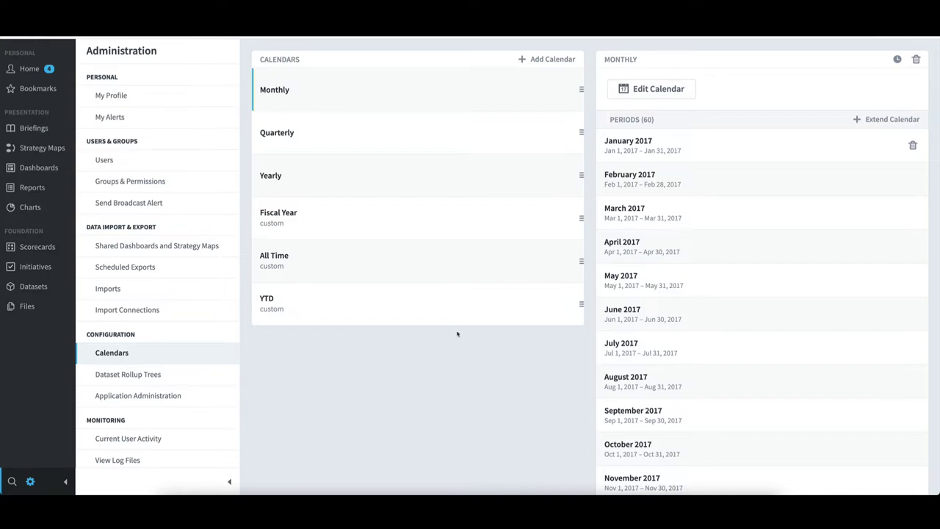
{"action": "left_click", "coordinate": [550, 60]}
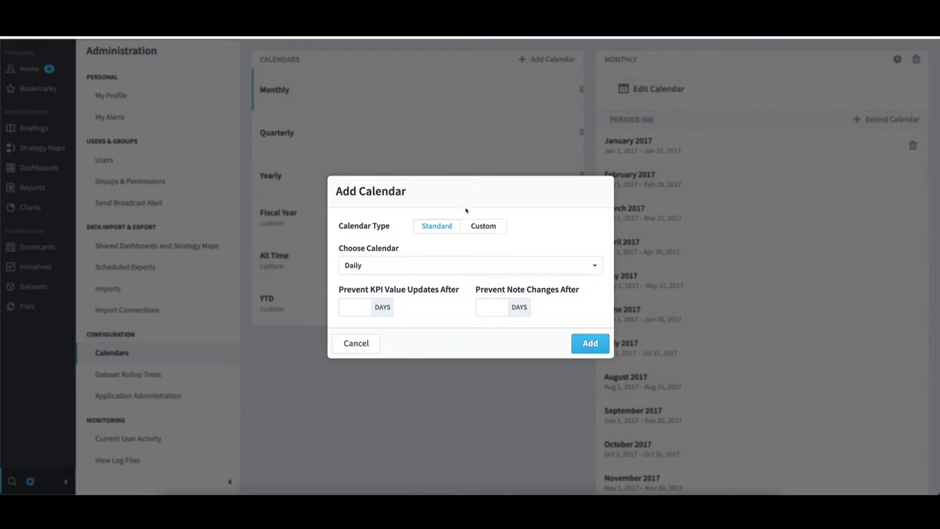
{"action": "left_click", "coordinate": [423, 265]}
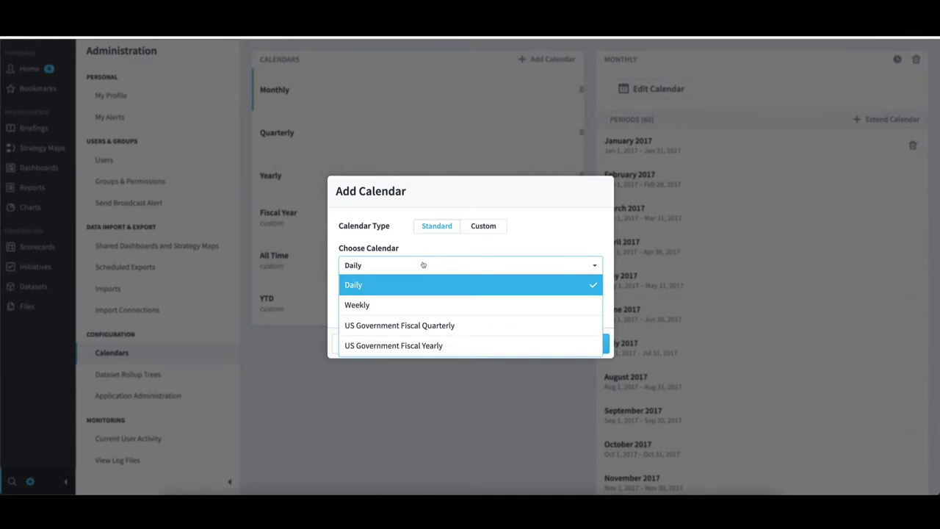
{"action": "left_click", "coordinate": [406, 306]}
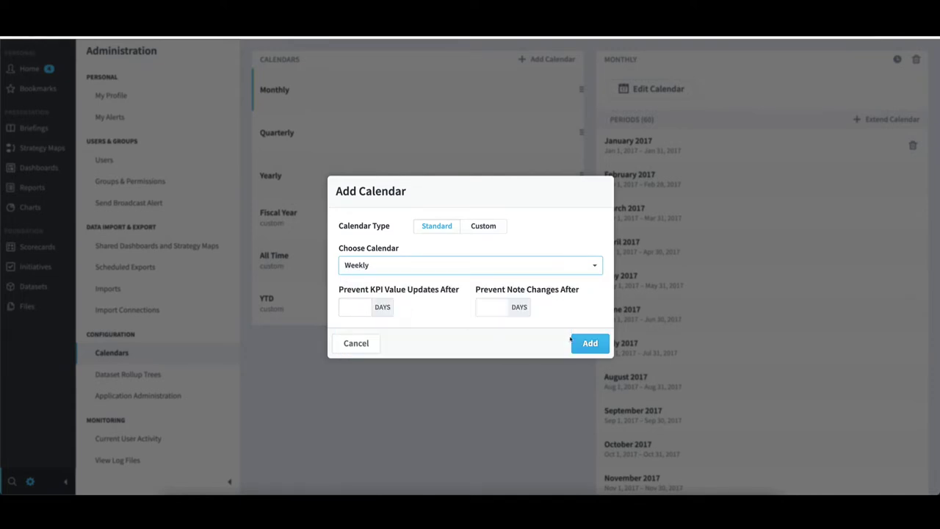
{"action": "left_click", "coordinate": [483, 232]}
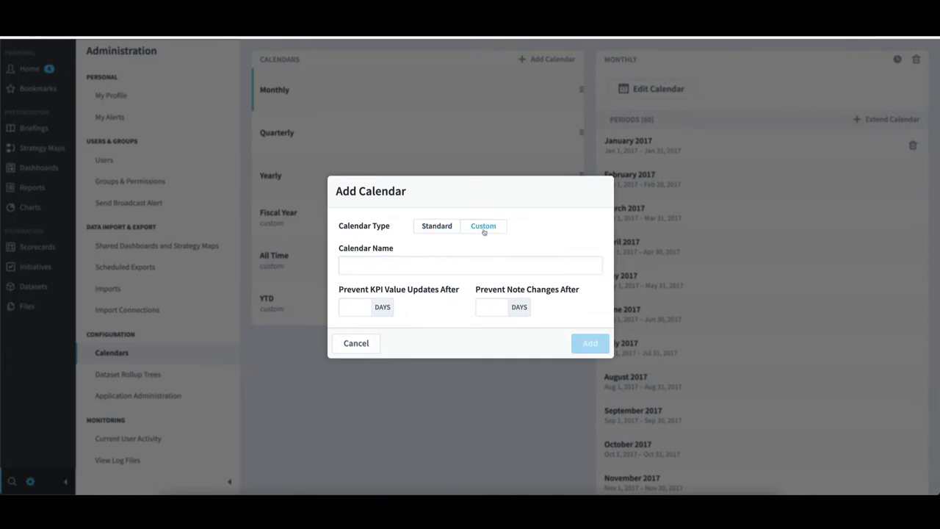
{"action": "left_click", "coordinate": [409, 271]}
{"action": "type", "text": "T"}
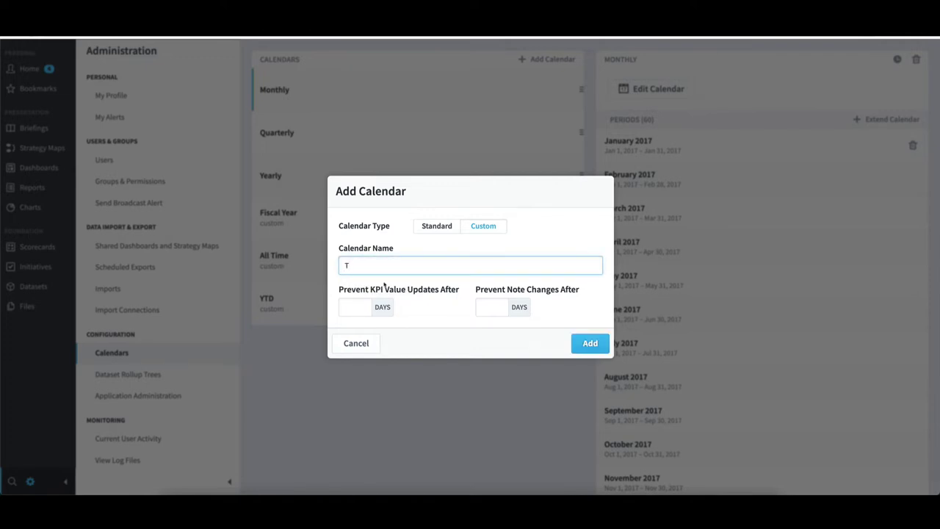
{"action": "type", "text": "raining"}
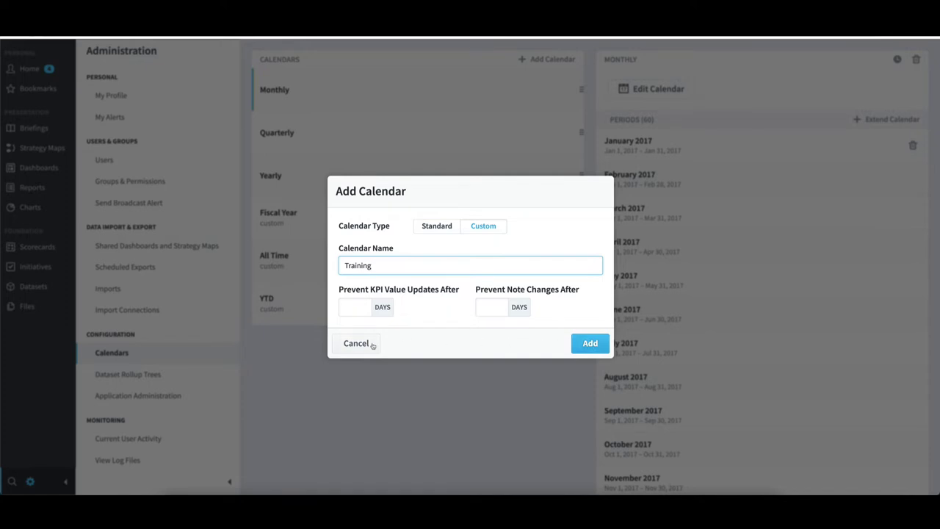
{"action": "left_click", "coordinate": [356, 343]}
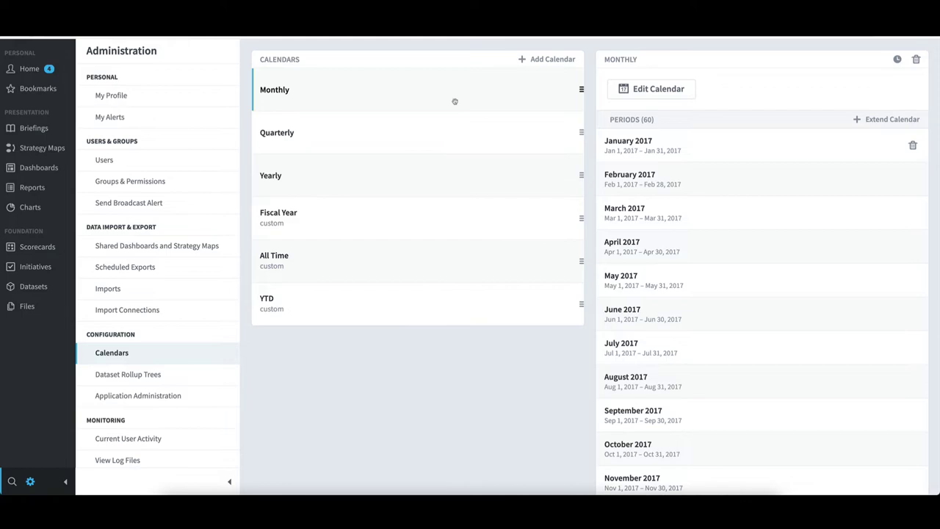
{"action": "left_click", "coordinate": [677, 93]}
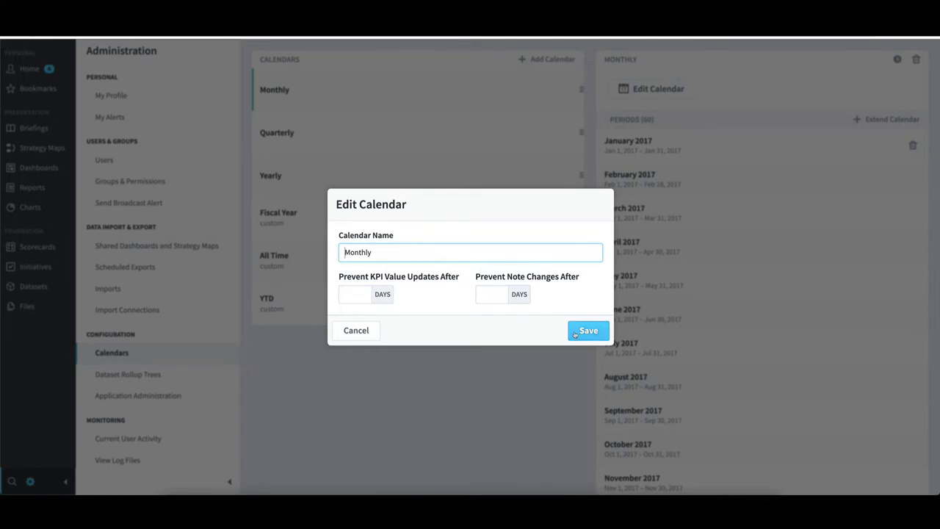
{"action": "left_click", "coordinate": [374, 334]}
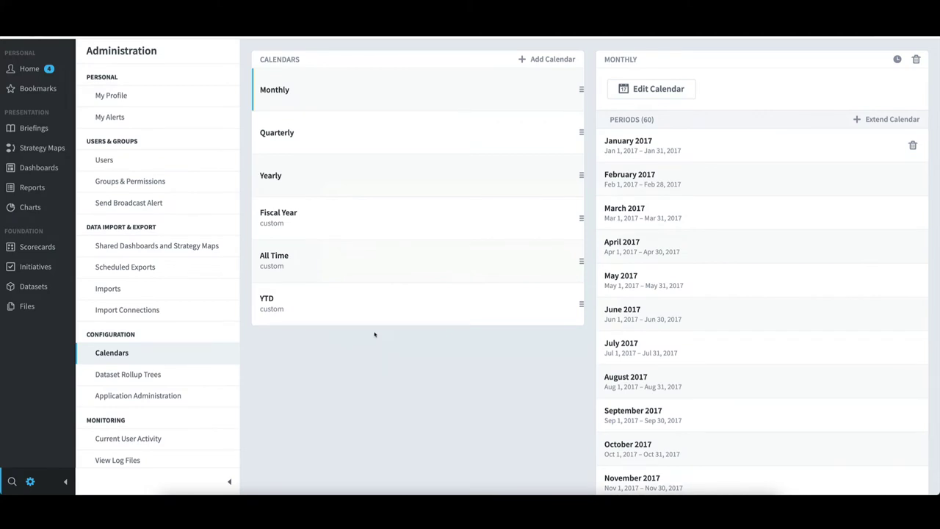
Show the Yearly calendar's periods, 2017 through 2021
{"action": "left_click", "coordinate": [340, 180]}
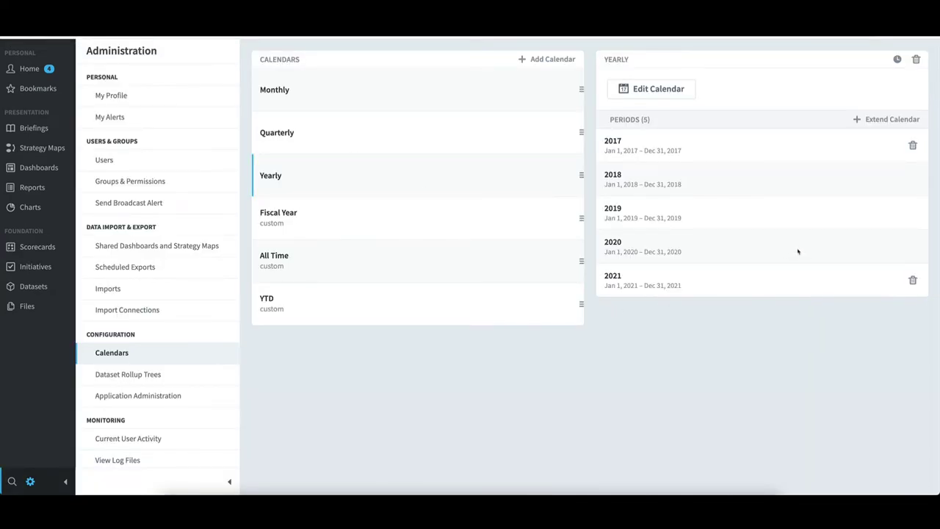
Extend the Yearly calendar to an end date of December 2022, adding a 2022 period
{"action": "left_click", "coordinate": [872, 121]}
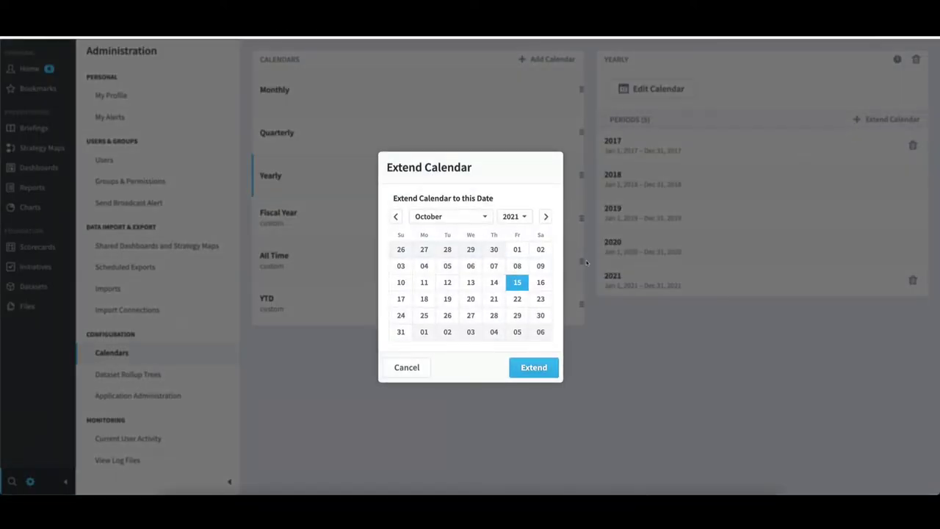
{"action": "left_click", "coordinate": [456, 217]}
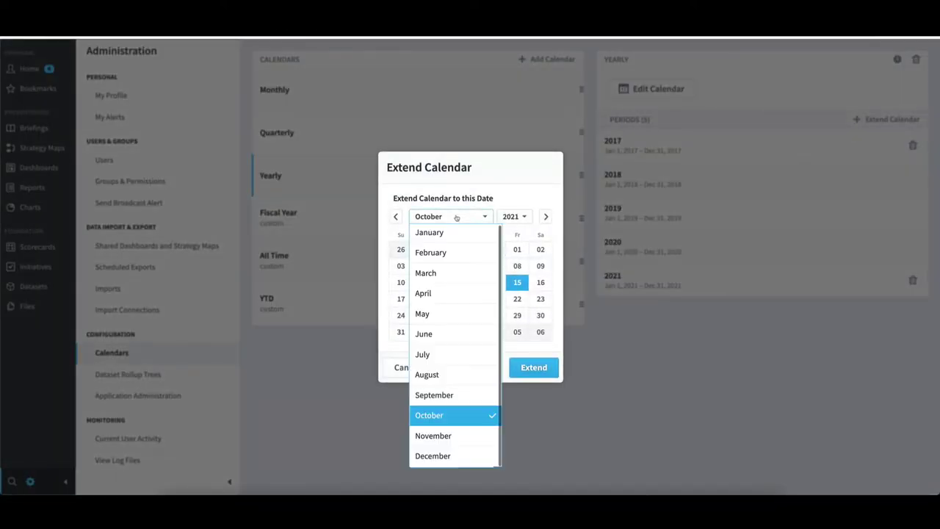
{"action": "left_click", "coordinate": [449, 455]}
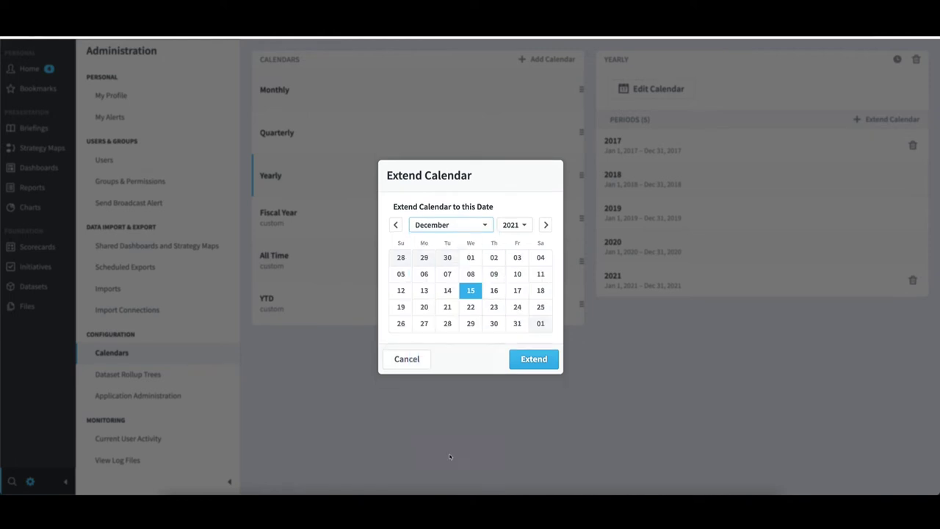
{"action": "left_click", "coordinate": [514, 225]}
{"action": "left_click", "coordinate": [519, 370]}
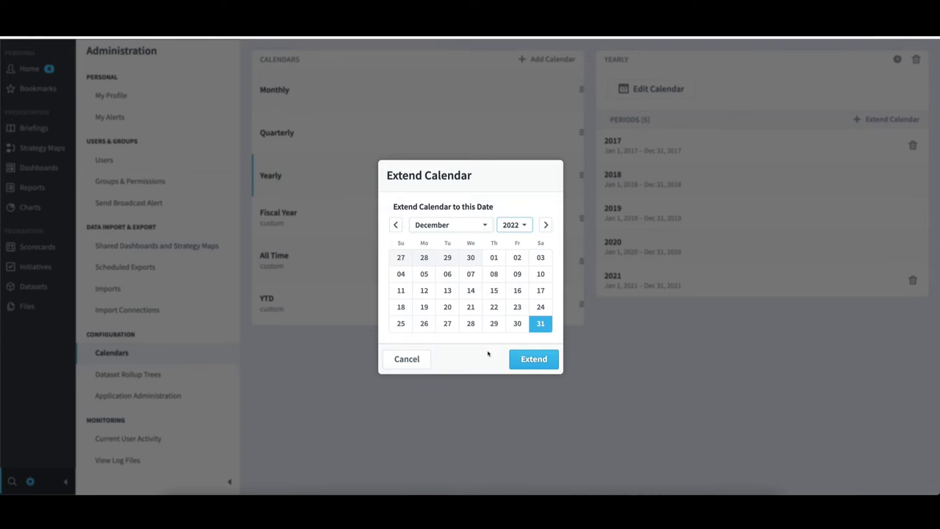
{"action": "left_click", "coordinate": [532, 359]}
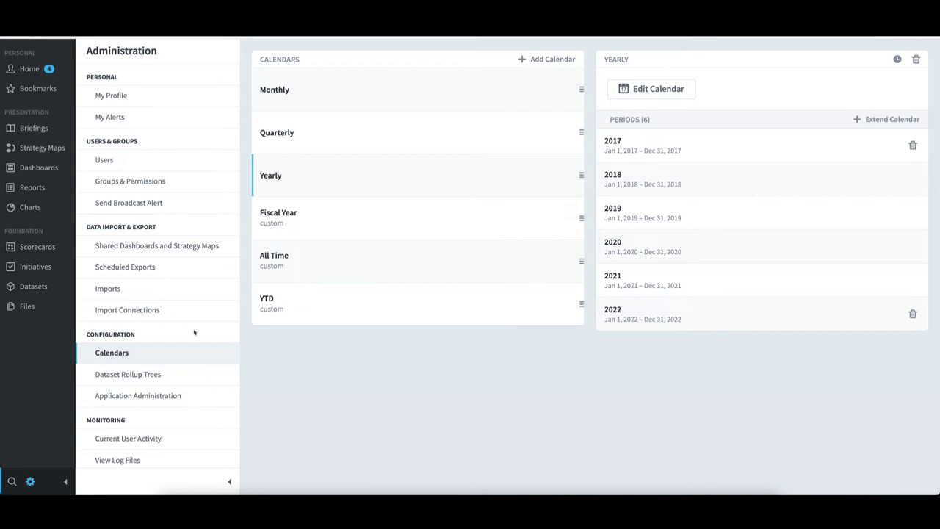
Go to the Background Process Status page in the Administration menu
{"action": "scroll", "coordinate": [194, 332], "scroll_direction": "down", "scroll_amount": 3}
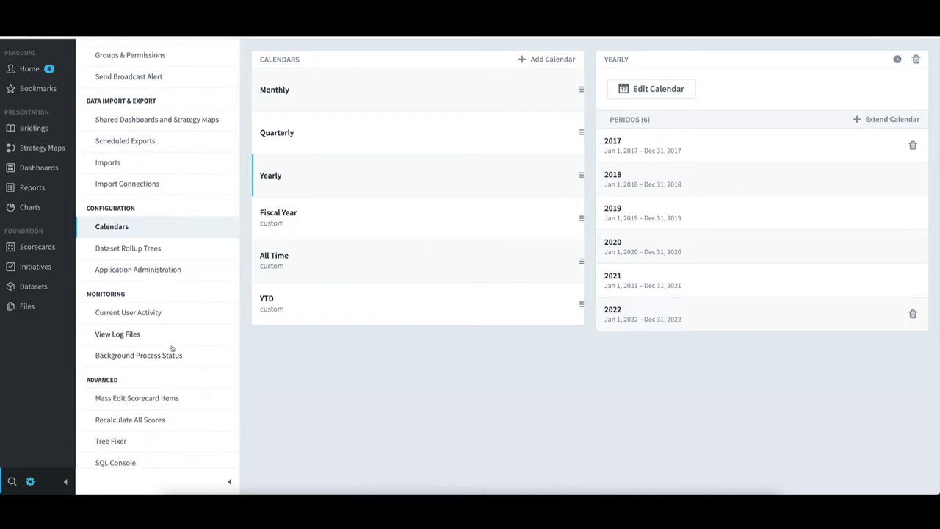
{"action": "left_click", "coordinate": [179, 355]}
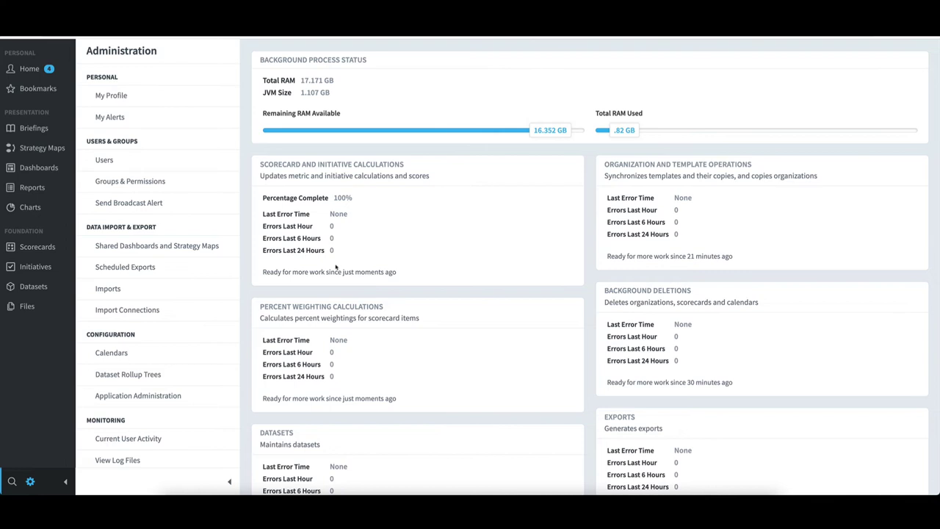
Return to Calendars and show the Fiscal Year calendar's FY 2018-19 and FY 2019-20 periods
{"action": "left_click", "coordinate": [156, 355]}
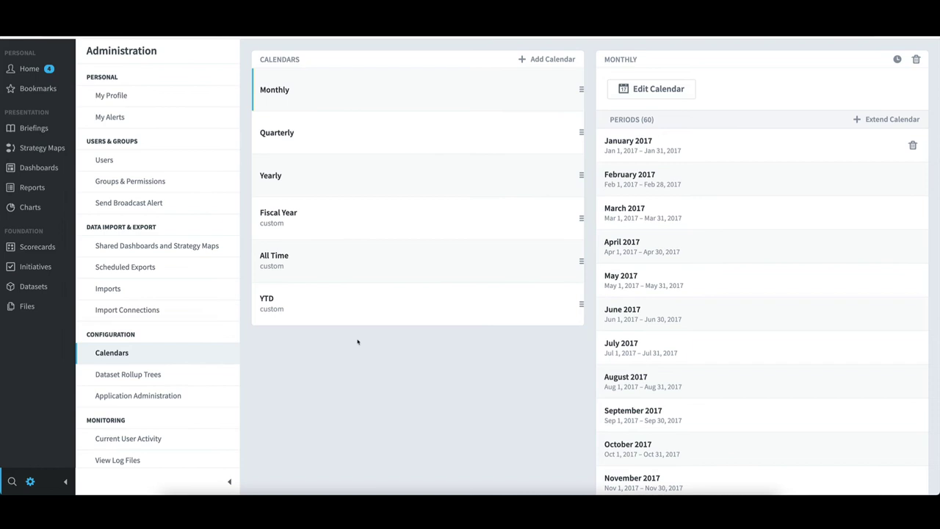
{"action": "left_click", "coordinate": [321, 218]}
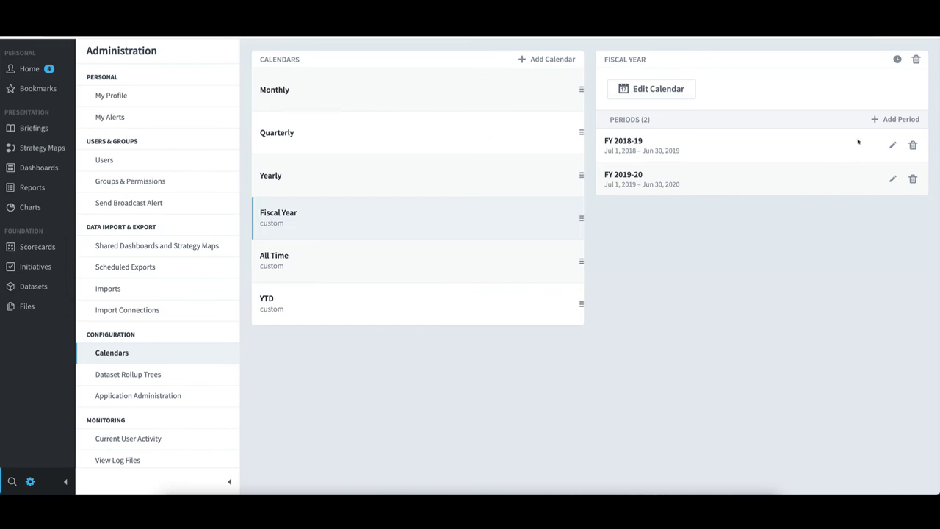
Add a Fiscal Year period titled 'FY 2020-21' ending June 30, 2021
{"action": "left_click", "coordinate": [896, 119]}
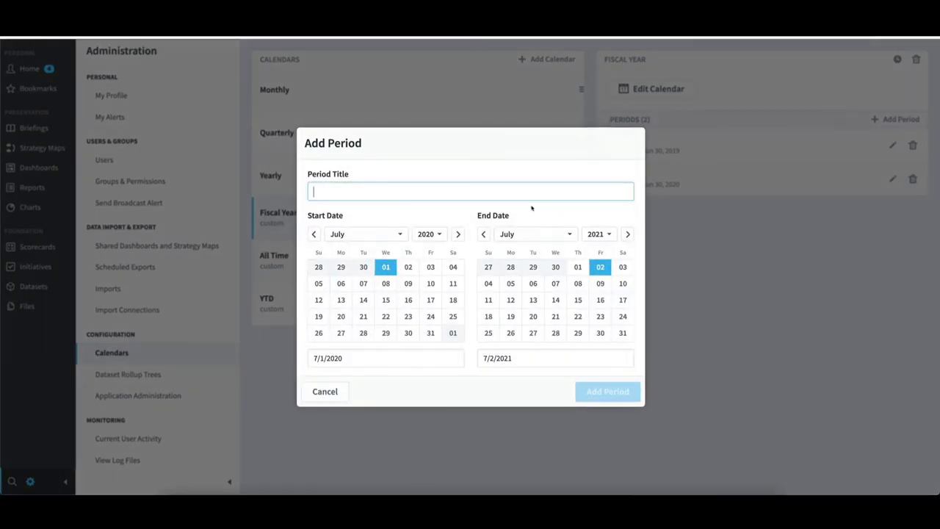
{"action": "type", "text": "FY 20"}
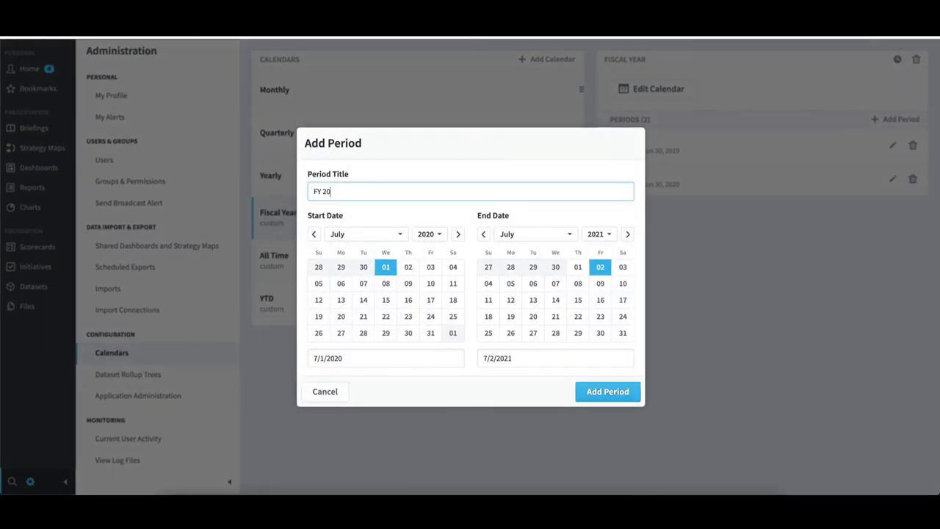
{"action": "type", "text": "20-21"}
{"action": "left_click", "coordinate": [541, 234]}
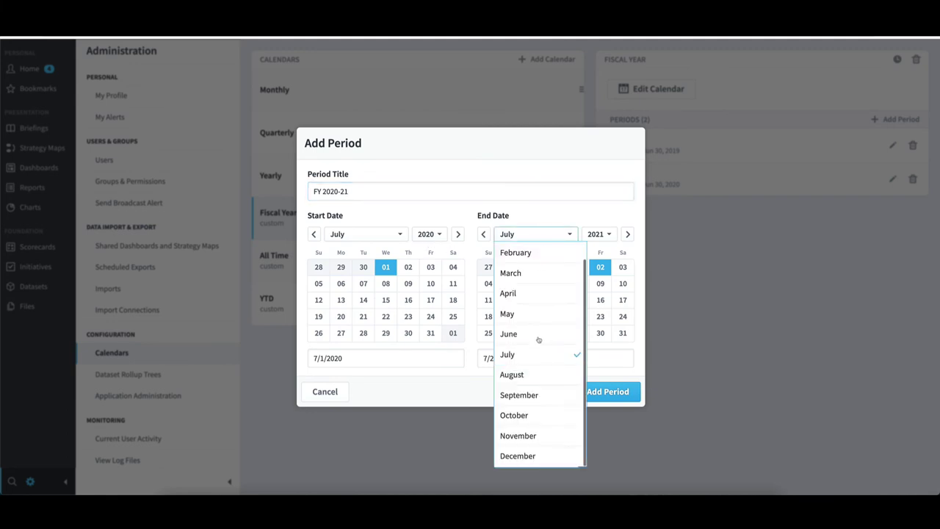
{"action": "left_click", "coordinate": [519, 343]}
{"action": "left_click", "coordinate": [554, 337]}
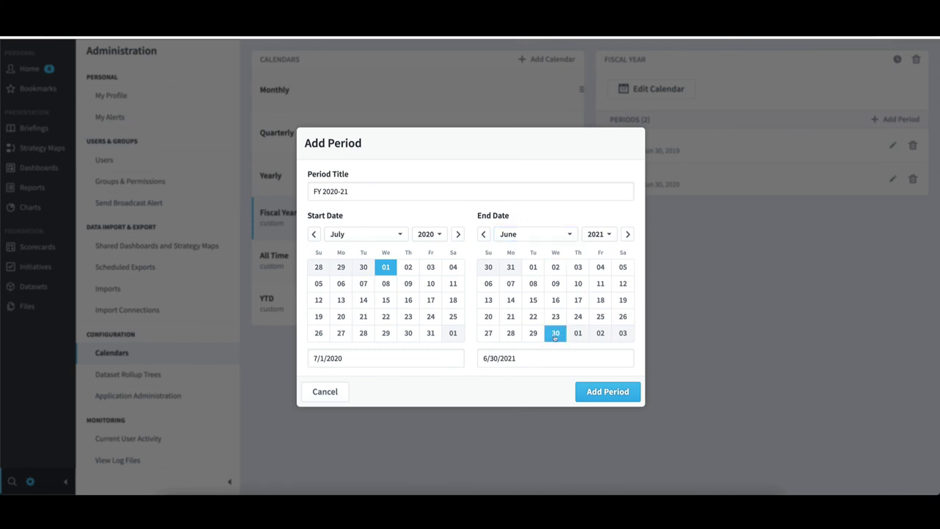
{"action": "left_click", "coordinate": [608, 396]}
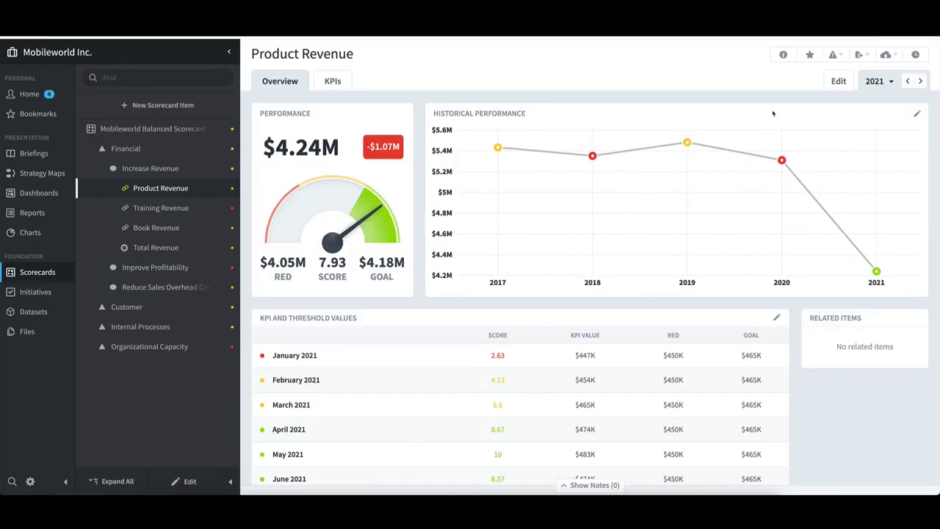
Move Product Revenue to the 2022 period and confirm FY 2020-21 is listed under Fiscal Year
{"action": "left_click", "coordinate": [921, 81]}
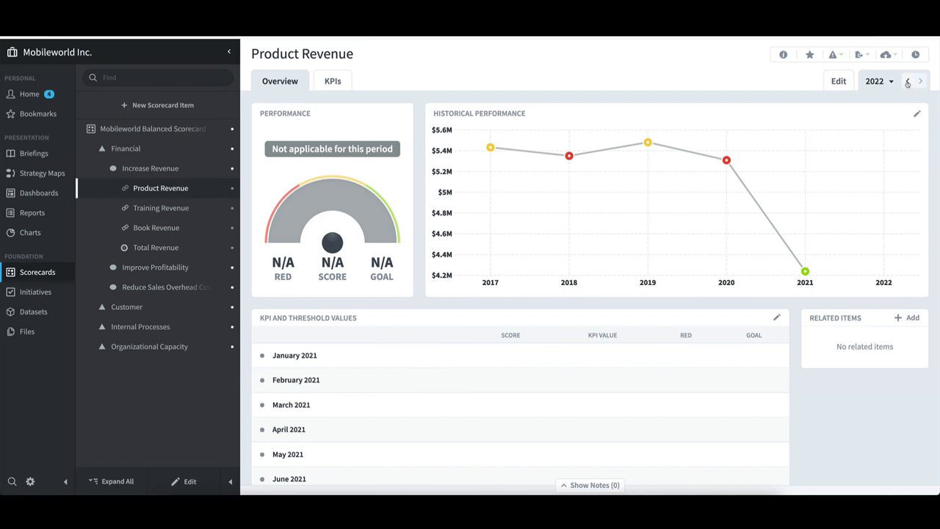
{"action": "left_click", "coordinate": [891, 81]}
{"action": "left_click", "coordinate": [879, 109]}
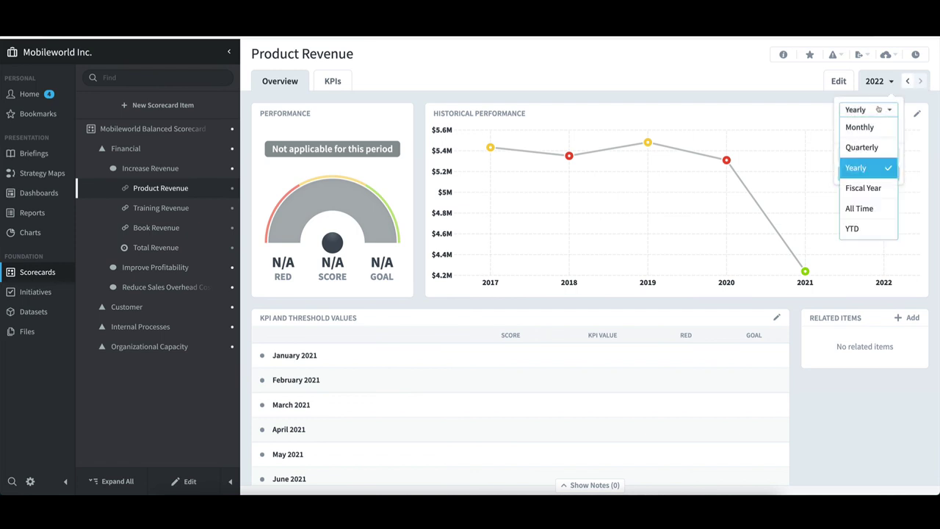
{"action": "left_click", "coordinate": [878, 188]}
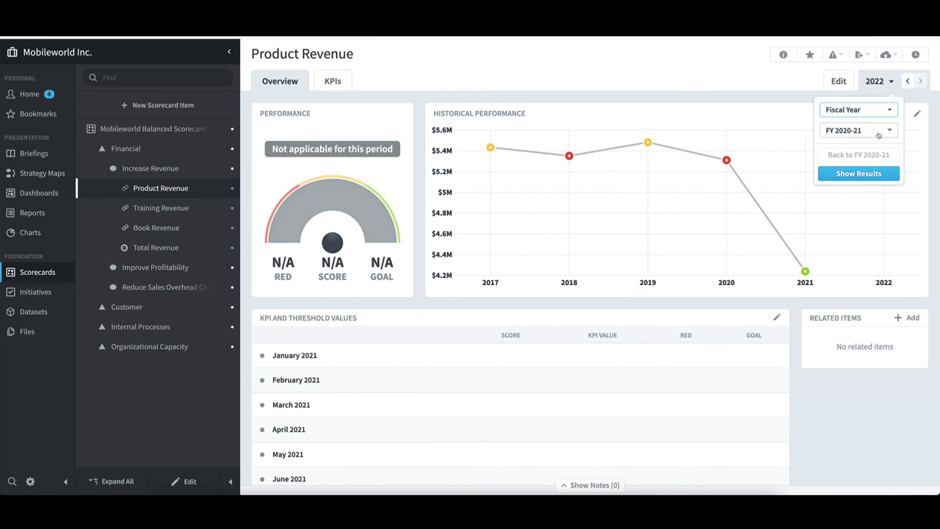
{"action": "left_click", "coordinate": [878, 136]}
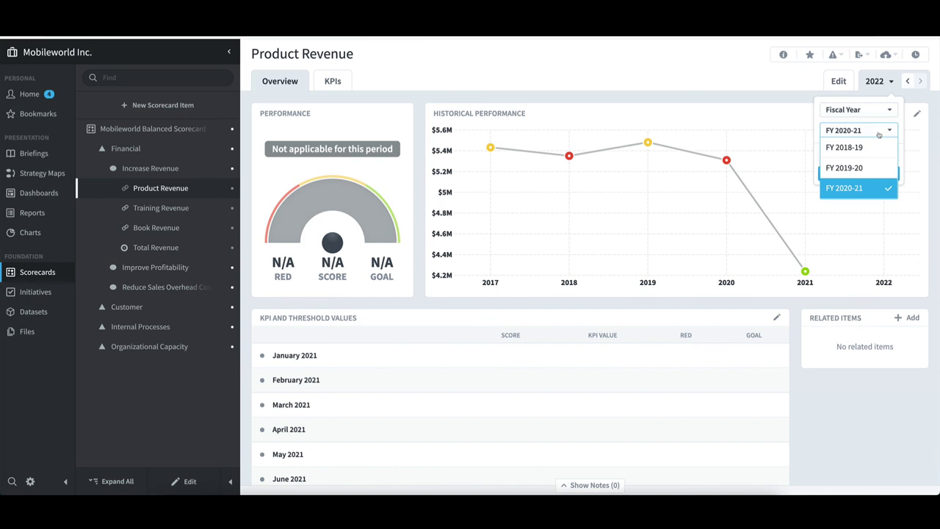
{"action": "left_click", "coordinate": [747, 98]}
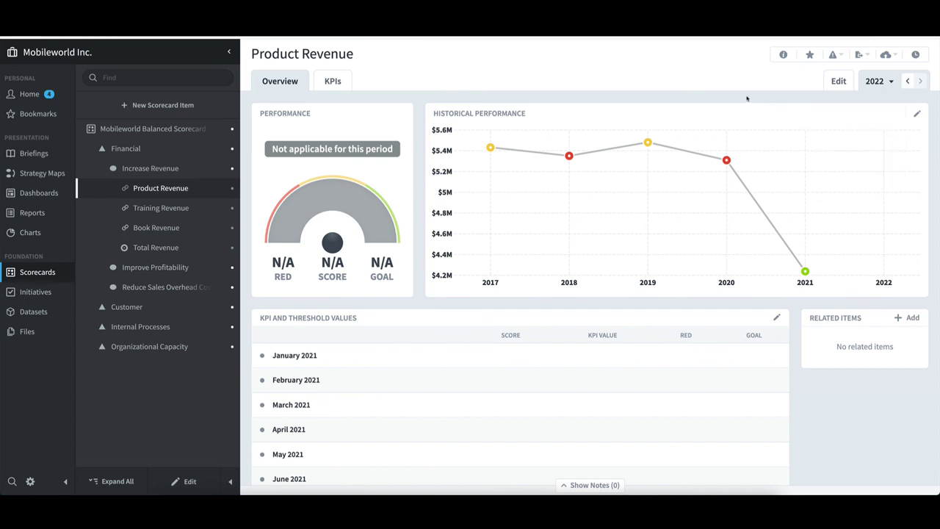